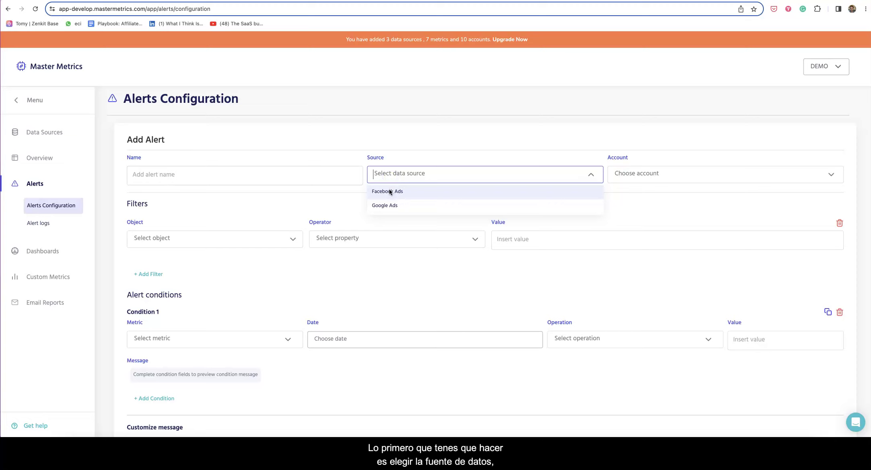
Choose Facebook Ads as the data source for the new alert
{"action": "left_click", "coordinate": [392, 191]}
Select CONTAGRAM_LC_UC_BX as the alert's ad account
{"action": "left_click", "coordinate": [636, 174]}
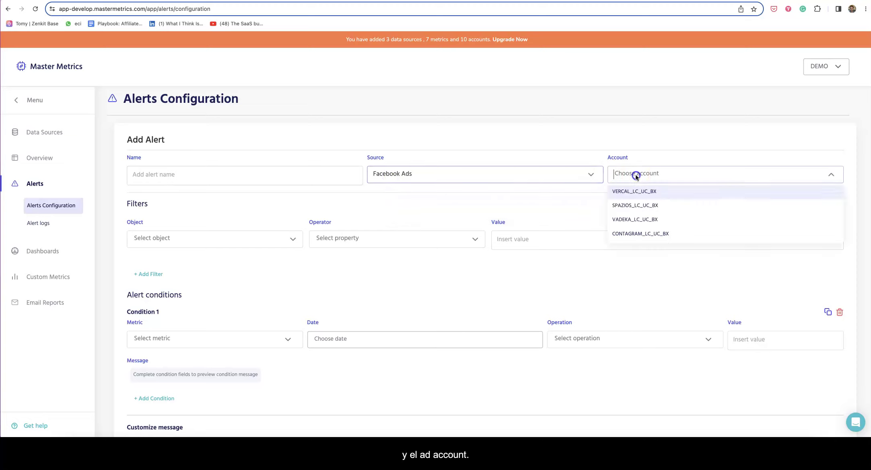
{"action": "left_click", "coordinate": [641, 233]}
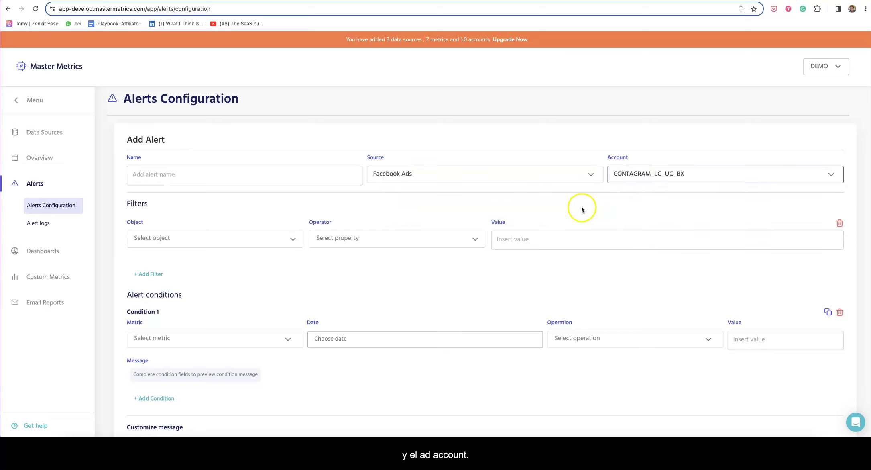
{"action": "scroll", "coordinate": [580, 208], "scroll_direction": "down", "scroll_amount": 2}
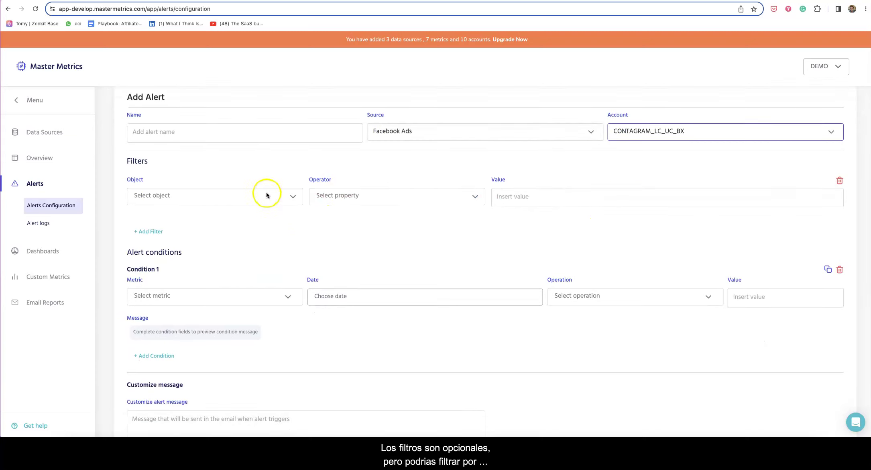
Add a filter on Campaign with the operator Is Any Of
{"action": "left_click", "coordinate": [245, 197]}
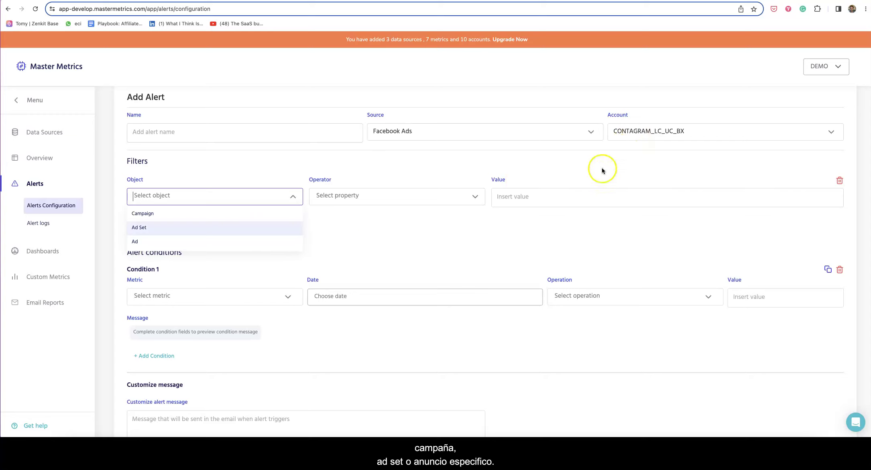
{"action": "left_click_drag", "start_coordinate": [603, 169], "coordinate": [341, 193]}
{"action": "left_click", "coordinate": [258, 168]}
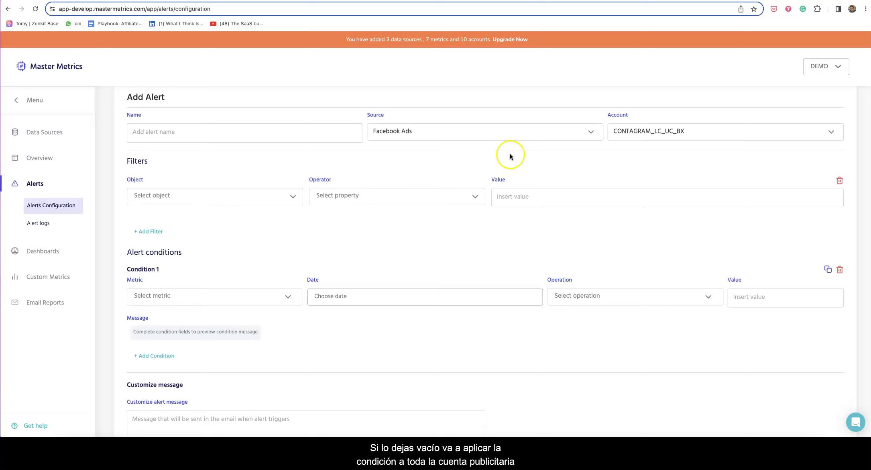
{"action": "left_click", "coordinate": [237, 200]}
{"action": "left_click", "coordinate": [234, 209]}
{"action": "left_click", "coordinate": [322, 202]}
{"action": "left_click", "coordinate": [338, 214]}
Tick all four campaigns as the filter's values
{"action": "left_click", "coordinate": [531, 205]}
{"action": "left_click", "coordinate": [539, 245]}
{"action": "left_click", "coordinate": [539, 268]}
{"action": "left_click", "coordinate": [539, 287]}
{"action": "left_click", "coordinate": [539, 307]}
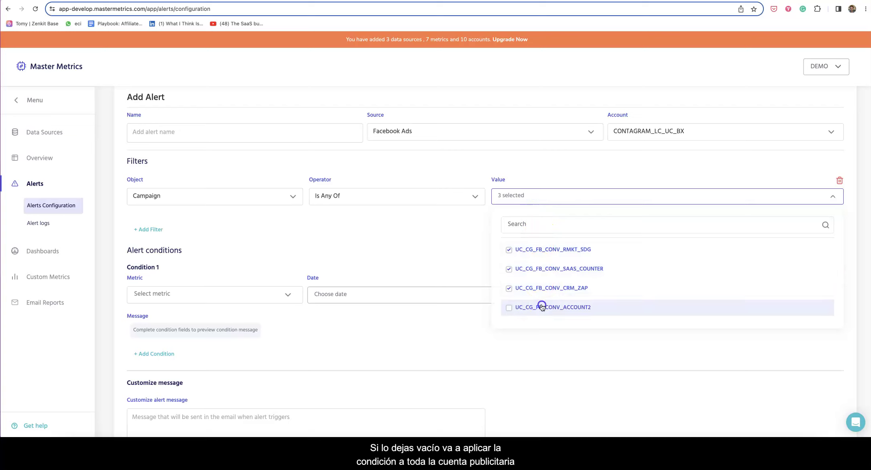
{"action": "left_click", "coordinate": [445, 259]}
{"action": "scroll", "coordinate": [445, 260], "scroll_direction": "down", "scroll_amount": 3}
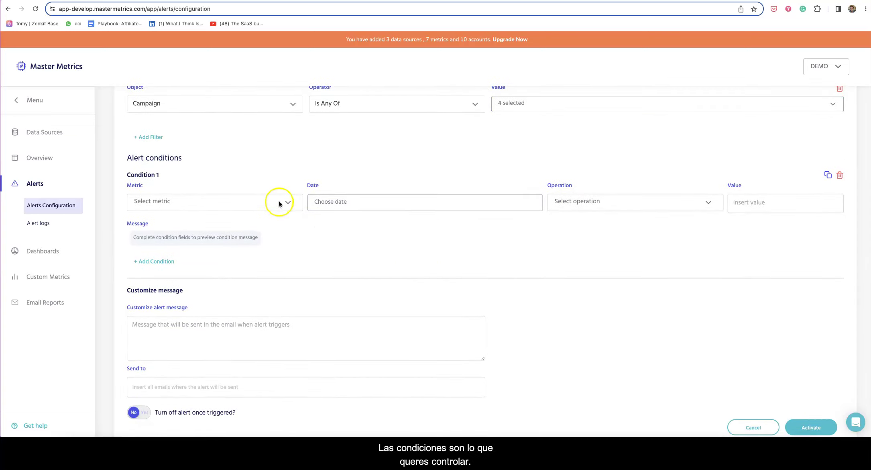
Set Condition 1's metric to Impressions with the Yesterday date range
{"action": "left_click", "coordinate": [219, 200]}
{"action": "scroll", "coordinate": [219, 234], "scroll_direction": "down", "scroll_amount": 2}
{"action": "scroll", "coordinate": [219, 234], "scroll_direction": "down", "scroll_amount": 3}
{"action": "scroll", "coordinate": [222, 236], "scroll_direction": "up", "scroll_amount": 5}
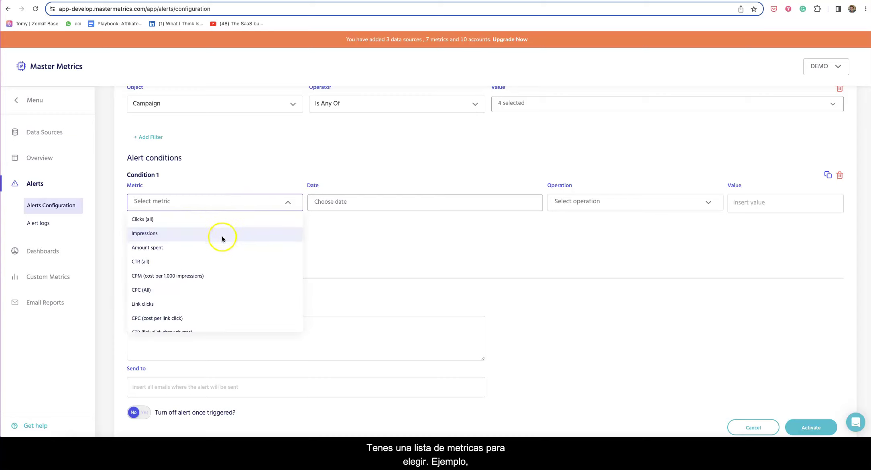
{"action": "left_click", "coordinate": [203, 231]}
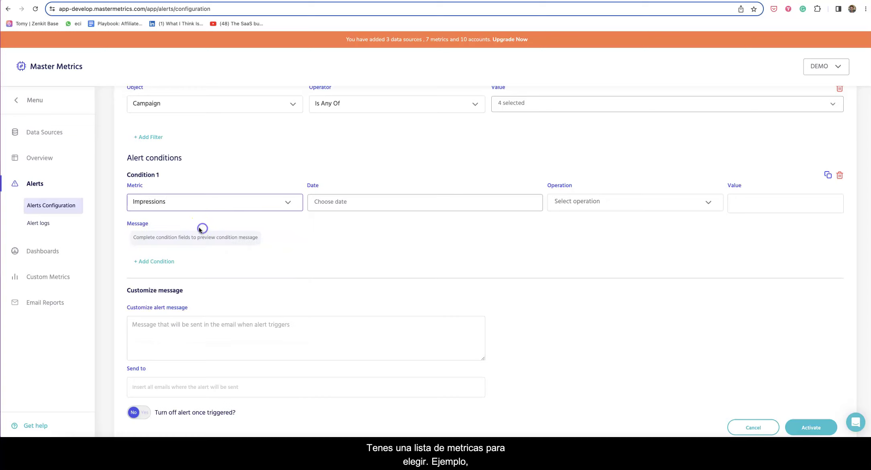
{"action": "left_click", "coordinate": [317, 201]}
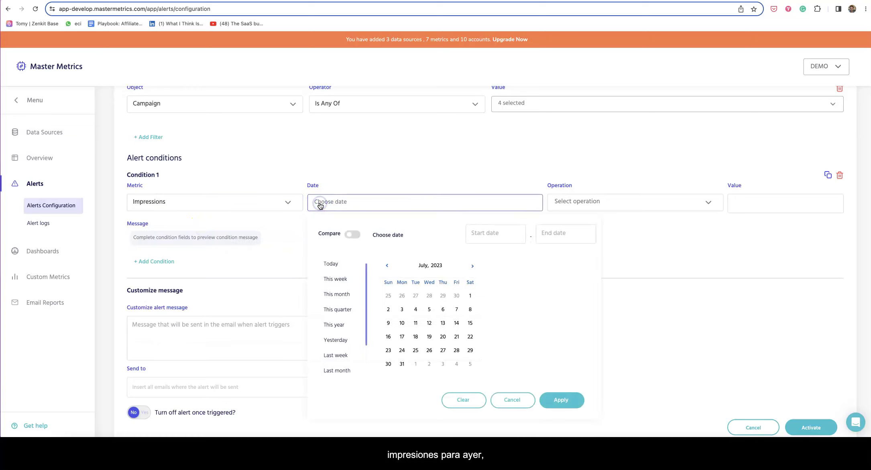
{"action": "left_click", "coordinate": [336, 323]}
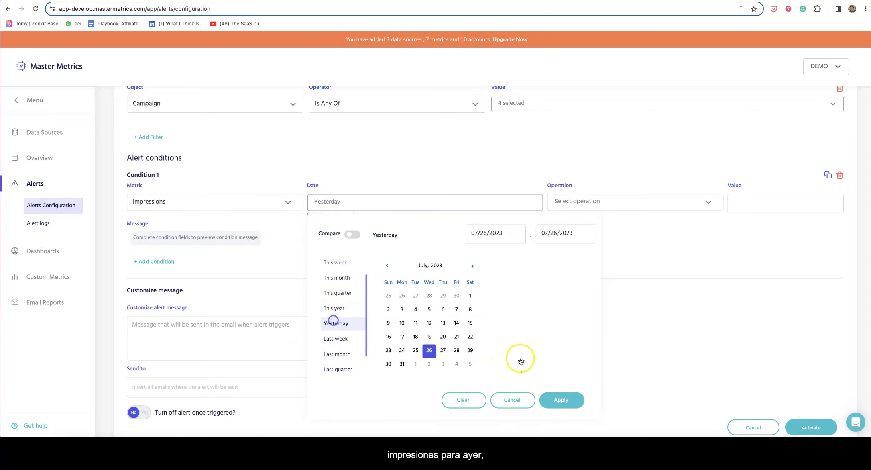
{"action": "left_click", "coordinate": [558, 394]}
Make the condition trigger when the value is Lower than 5
{"action": "left_click", "coordinate": [568, 202]}
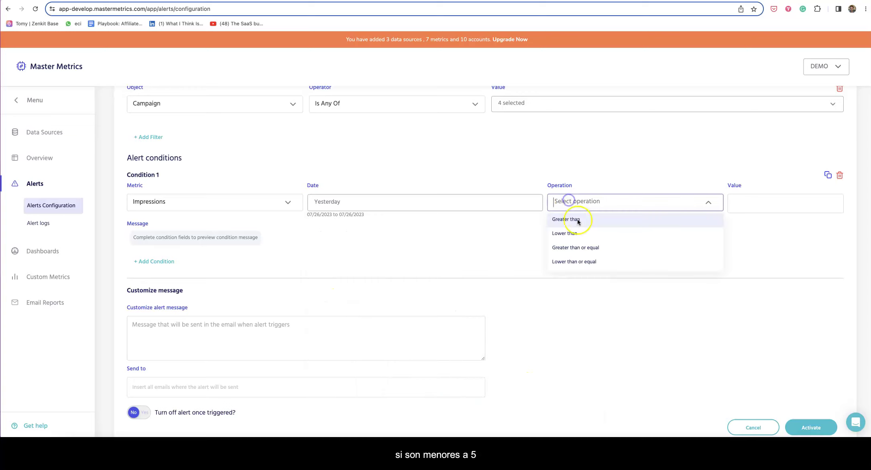
{"action": "left_click", "coordinate": [575, 232]}
{"action": "left_click", "coordinate": [742, 202]}
{"action": "type", "text": "5"}
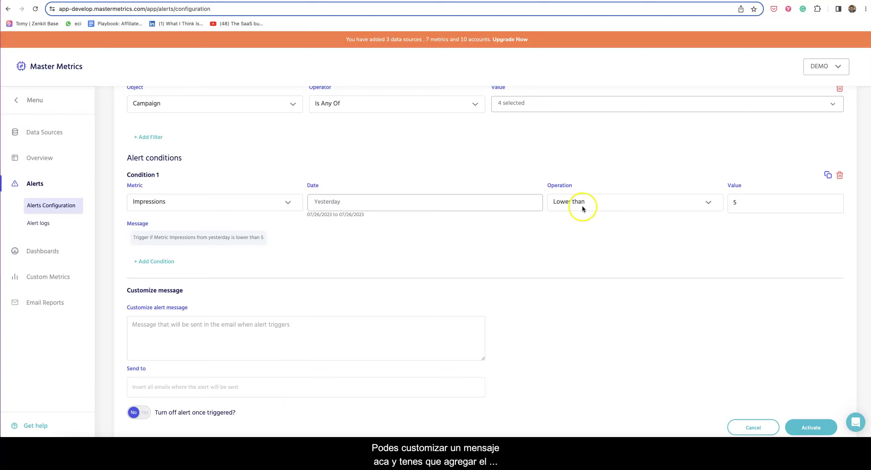
{"action": "scroll", "coordinate": [498, 251], "scroll_direction": "down", "scroll_amount": 1}
Add the recipient's e-mail address to Send to, then reset Condition 1 to empty fields
{"action": "left_click", "coordinate": [388, 292]}
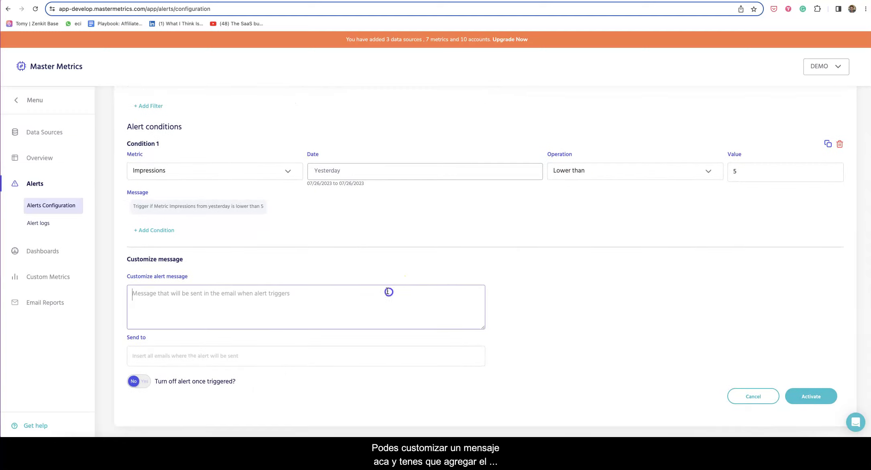
{"action": "left_click", "coordinate": [182, 355]}
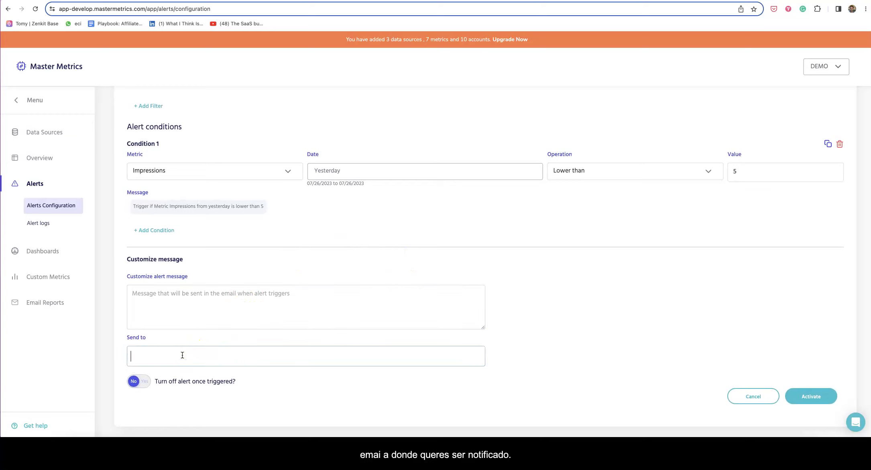
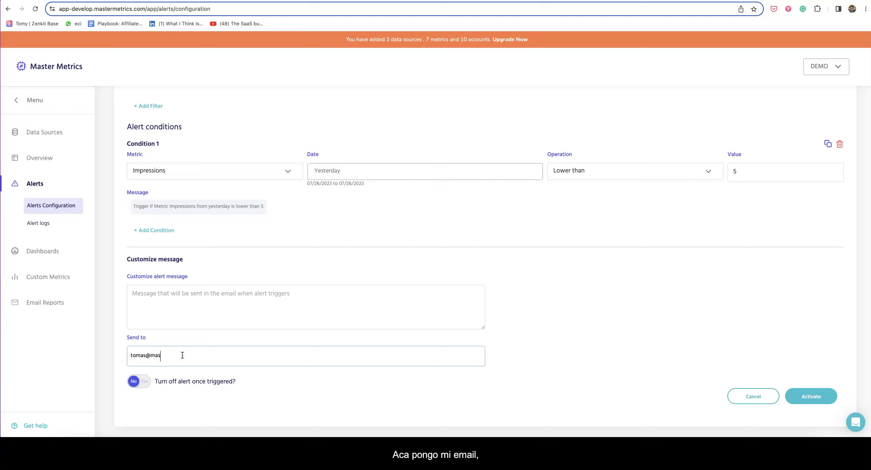
{"action": "key", "text": "Return"}
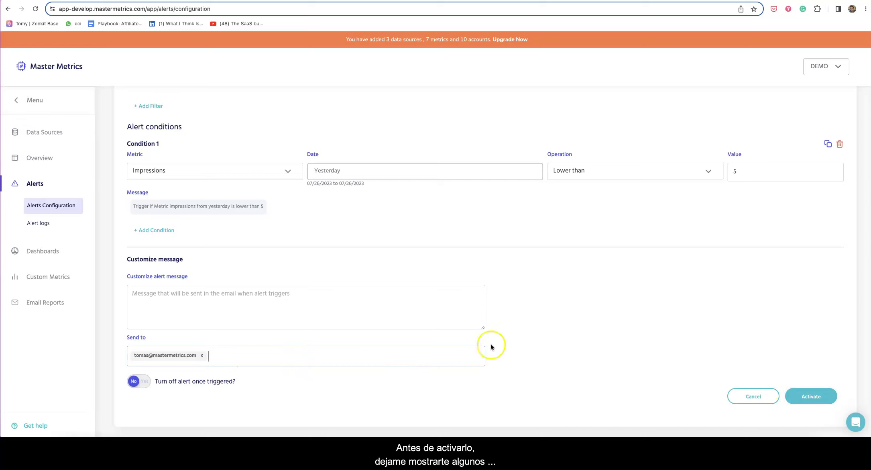
{"action": "scroll", "coordinate": [385, 307], "scroll_direction": "up", "scroll_amount": 2}
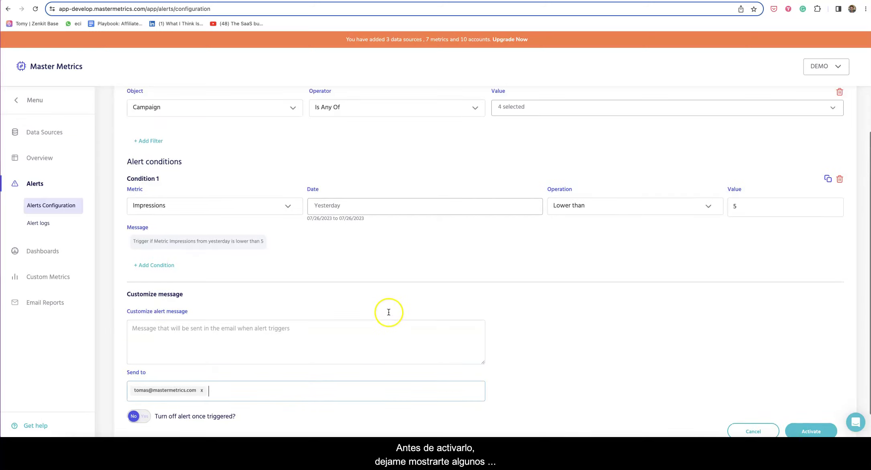
{"action": "left_click", "coordinate": [839, 187]}
Fill Condition 1 with Clicks (all), This month, Lower than, and value 1
{"action": "left_click", "coordinate": [184, 221]}
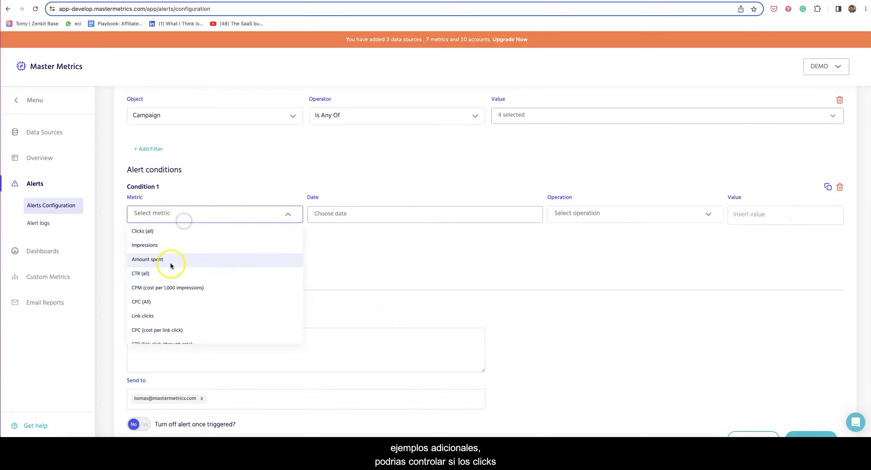
{"action": "left_click", "coordinate": [170, 236]}
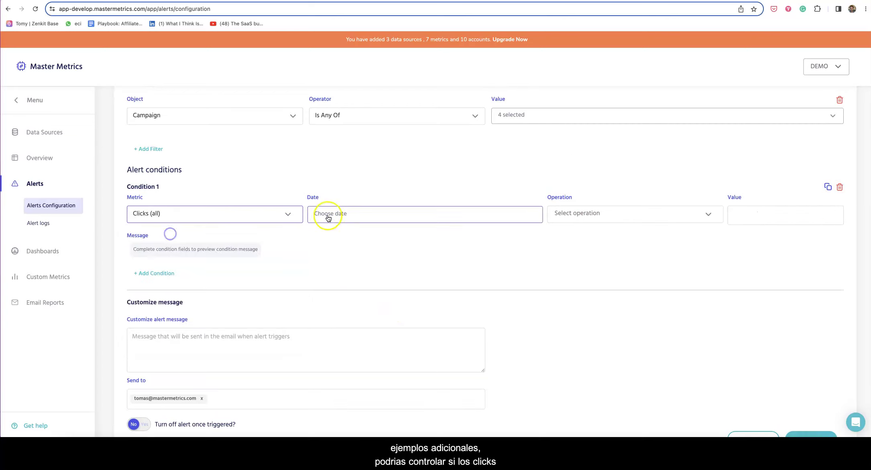
{"action": "left_click", "coordinate": [326, 215]}
{"action": "left_click", "coordinate": [338, 305]}
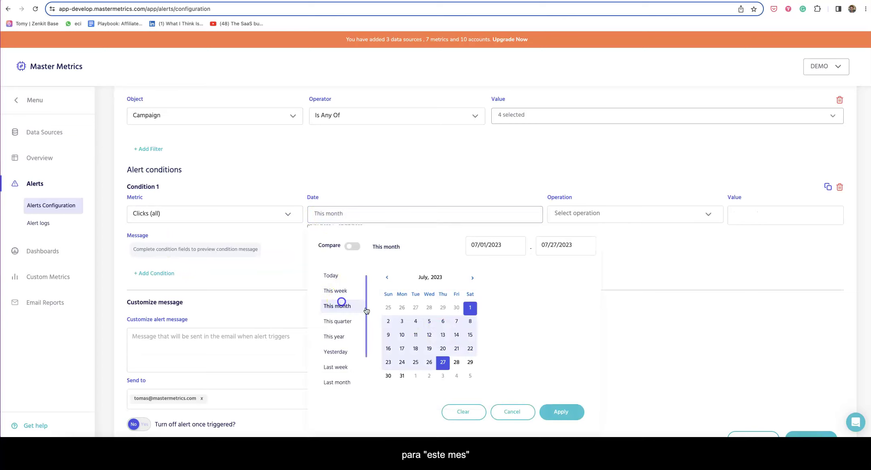
{"action": "left_click", "coordinate": [561, 411]}
{"action": "left_click", "coordinate": [578, 215]}
{"action": "left_click", "coordinate": [572, 245]}
{"action": "left_click", "coordinate": [798, 211]}
{"action": "type", "text": "100"}
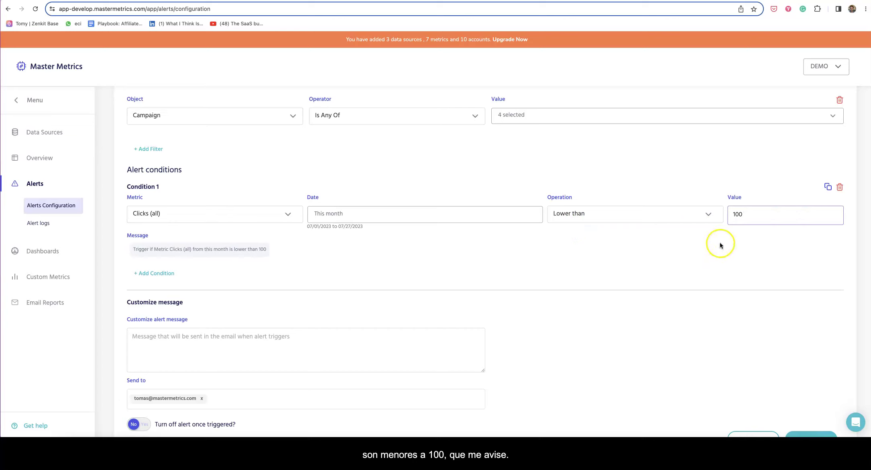
Change the condition to CTR (all) for This week with a 3% threshold
{"action": "left_click", "coordinate": [162, 217]}
{"action": "left_click", "coordinate": [155, 272]}
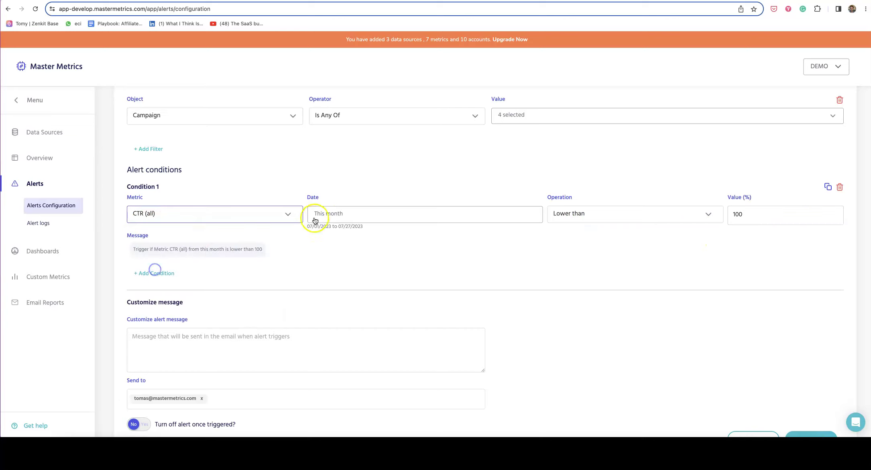
{"action": "left_click", "coordinate": [319, 214]}
{"action": "left_click", "coordinate": [343, 295]}
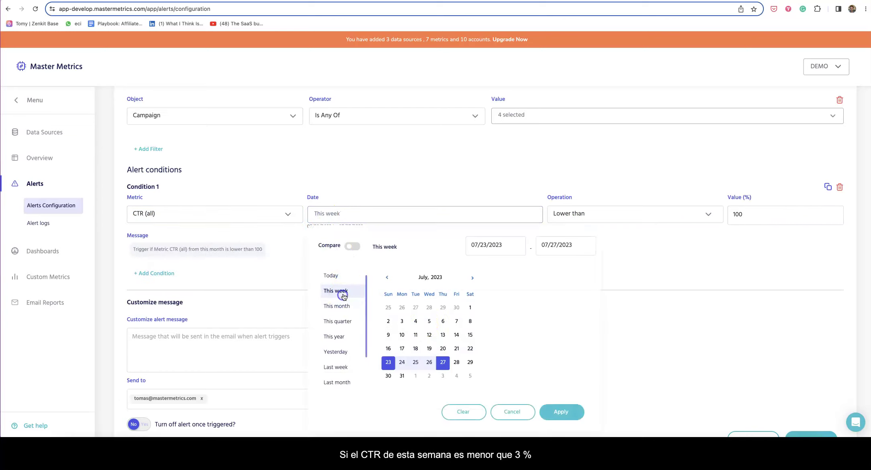
{"action": "left_click", "coordinate": [561, 412]}
{"action": "double_click", "coordinate": [752, 216]}
{"action": "type", "text": "3"}
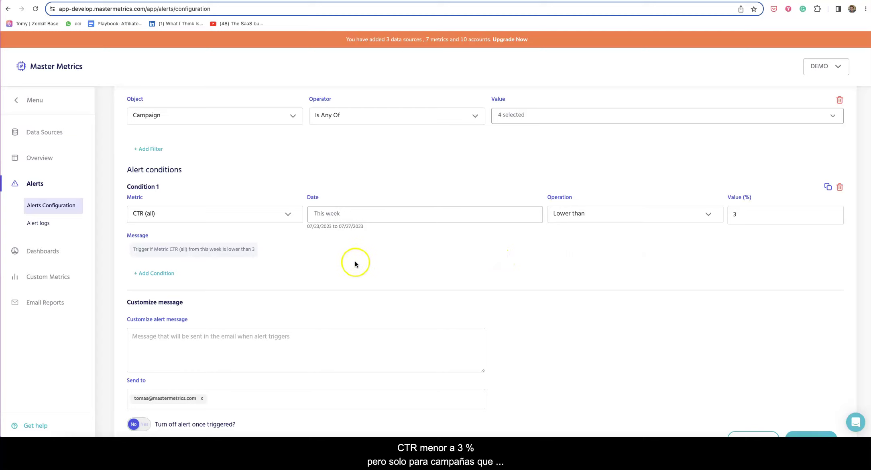
{"action": "left_click", "coordinate": [163, 273]}
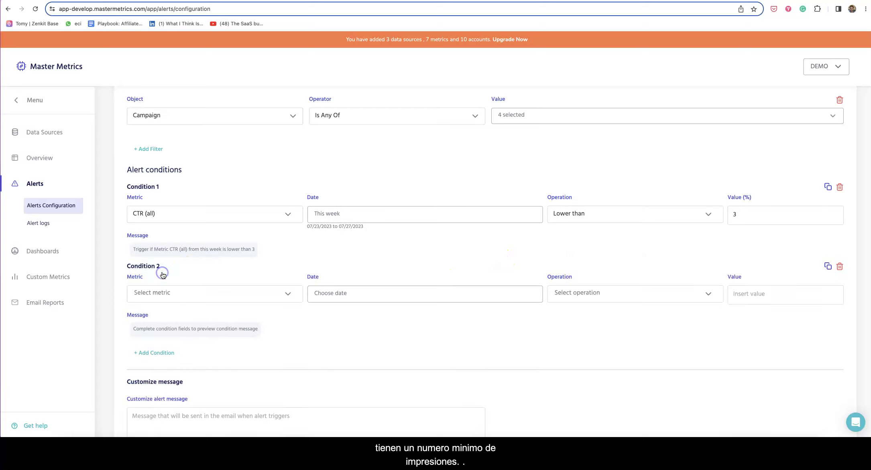
{"action": "left_click", "coordinate": [160, 295]}
{"action": "left_click", "coordinate": [162, 326]}
{"action": "left_click", "coordinate": [351, 297]}
{"action": "left_click", "coordinate": [348, 368]}
{"action": "scroll", "coordinate": [495, 363], "scroll_direction": "down", "scroll_amount": 2}
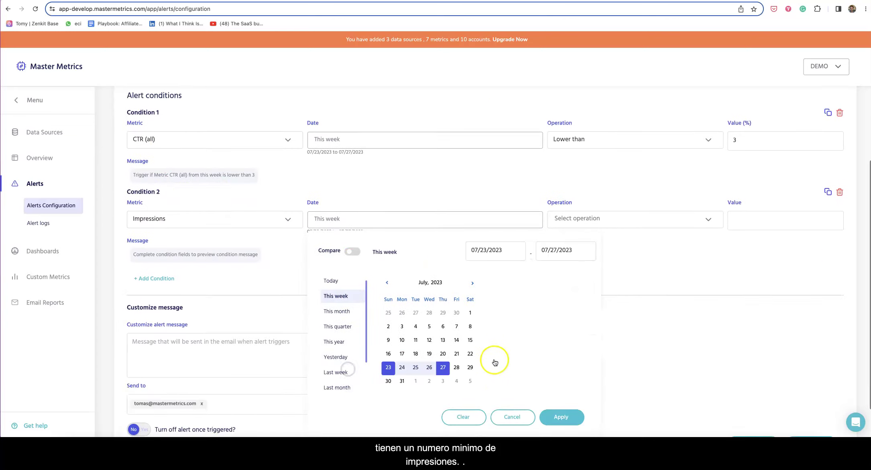
{"action": "left_click", "coordinate": [578, 409]}
{"action": "left_click", "coordinate": [563, 210]}
{"action": "left_click", "coordinate": [575, 226]}
{"action": "left_click", "coordinate": [741, 211]}
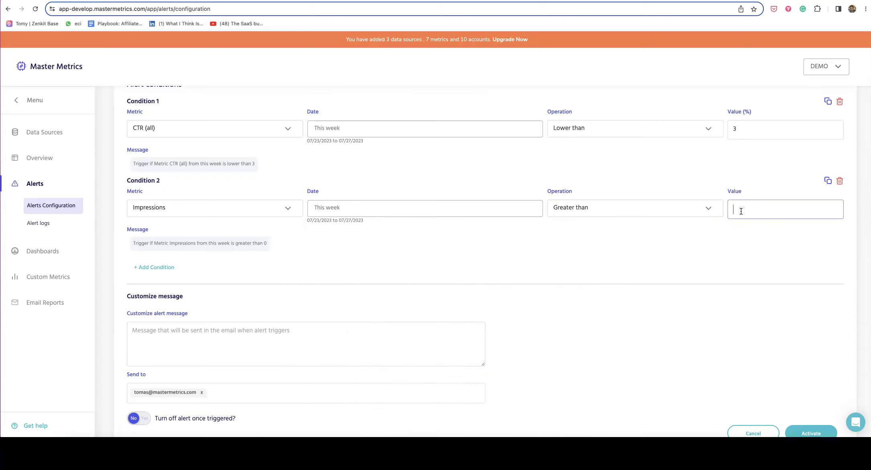
{"action": "left_click", "coordinate": [566, 241]}
{"action": "scroll", "coordinate": [552, 241], "scroll_direction": "up", "scroll_amount": 1}
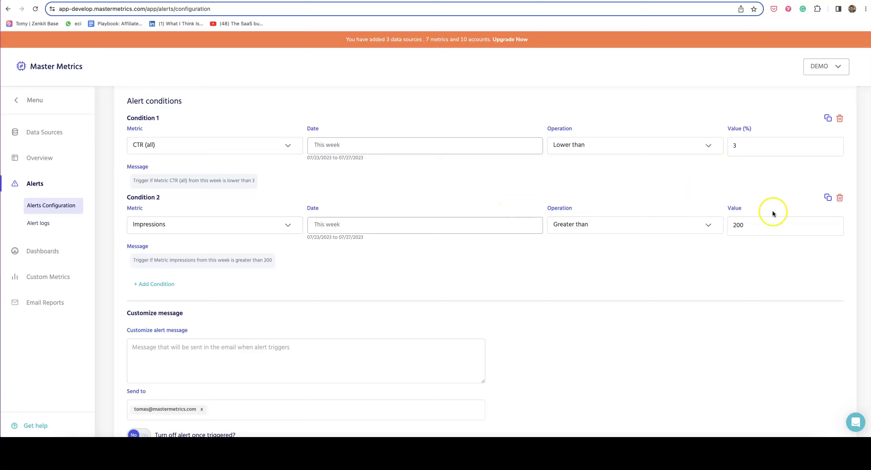
{"action": "left_click", "coordinate": [840, 197]}
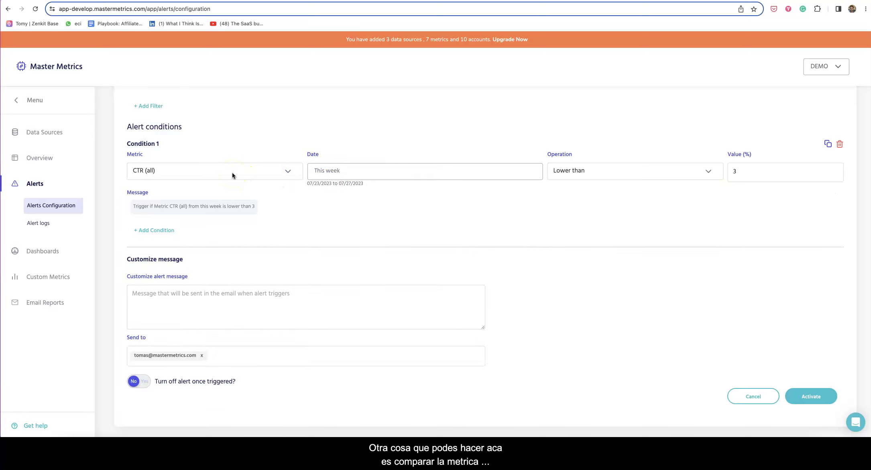
Turn on Compare in the CTR condition's date settings, comparing This week against This quarter
{"action": "left_click", "coordinate": [329, 173]}
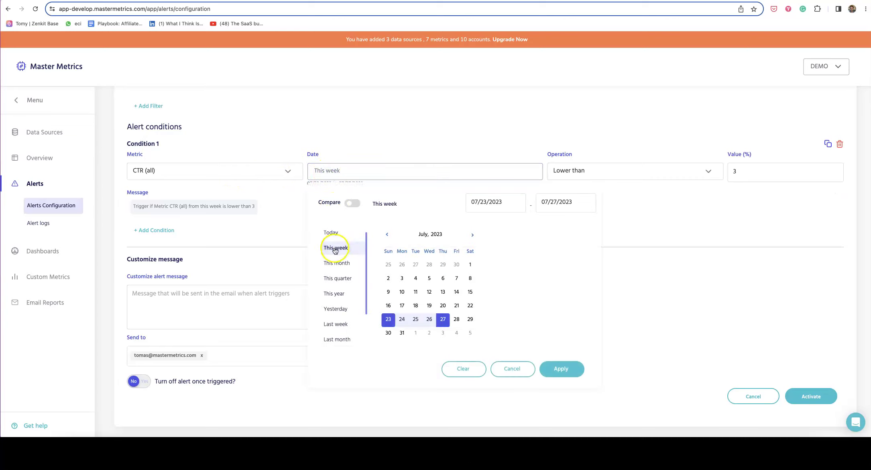
{"action": "left_click", "coordinate": [676, 208]}
{"action": "left_click", "coordinate": [714, 193]}
{"action": "left_click", "coordinate": [460, 179]}
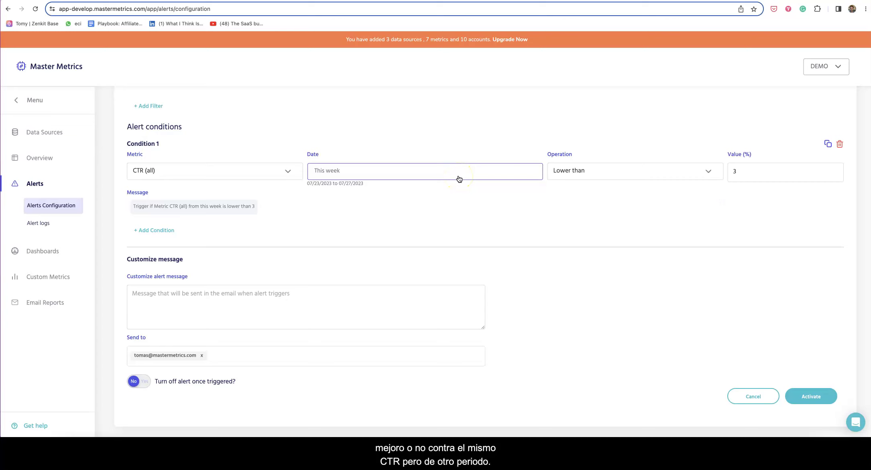
{"action": "left_click", "coordinate": [379, 173]}
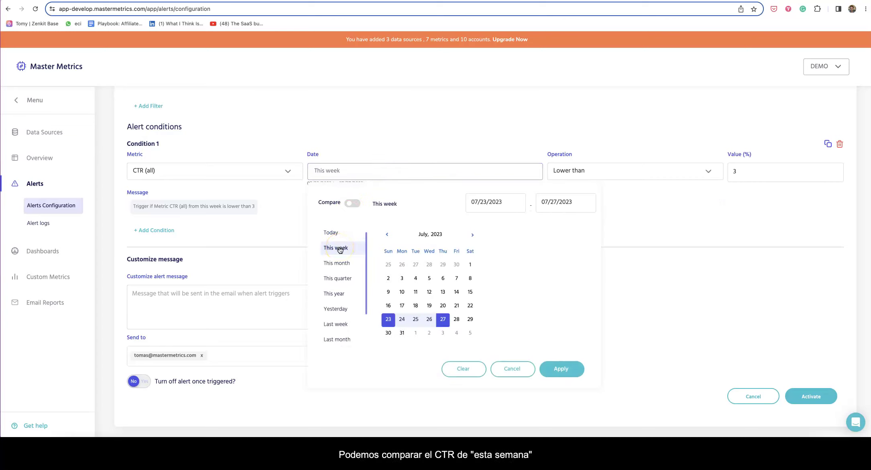
{"action": "left_click", "coordinate": [353, 204]}
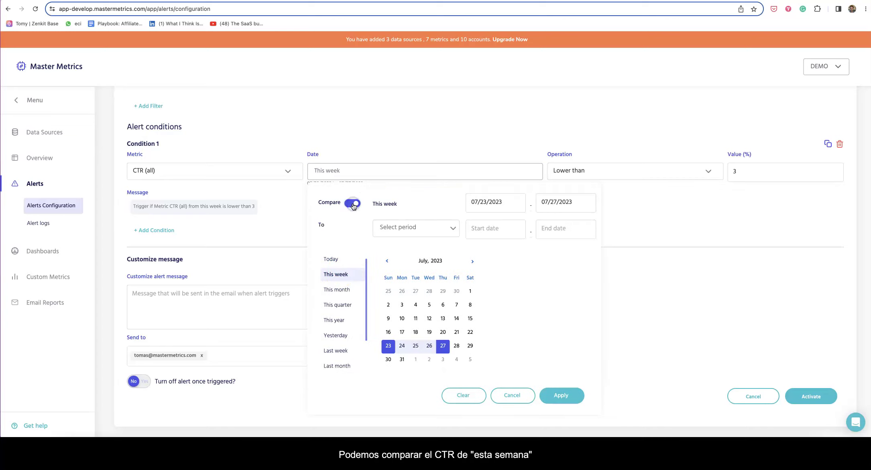
{"action": "left_click", "coordinate": [410, 229]}
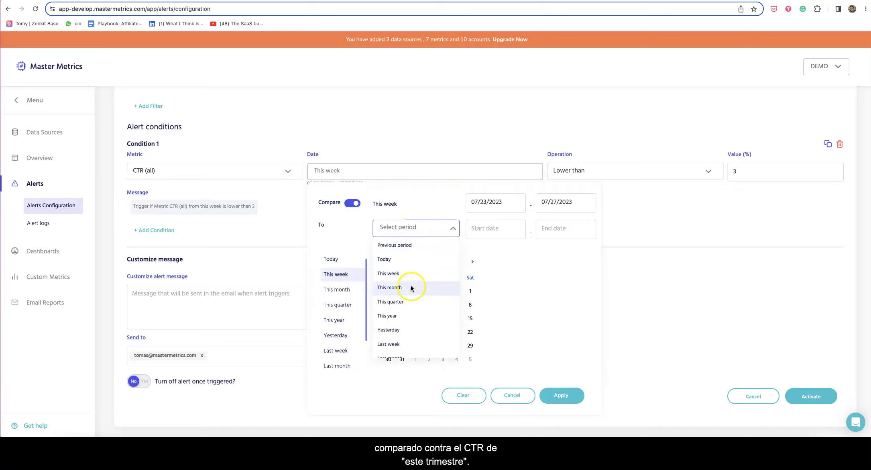
{"action": "left_click", "coordinate": [410, 301]}
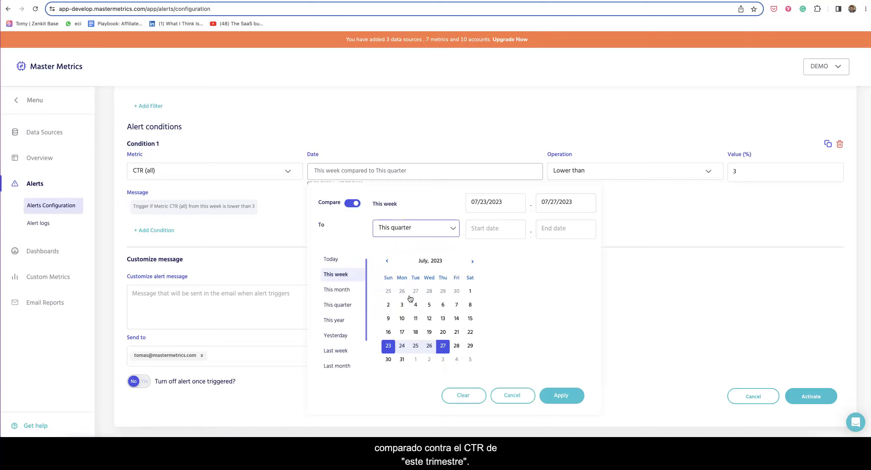
{"action": "left_click", "coordinate": [561, 395]}
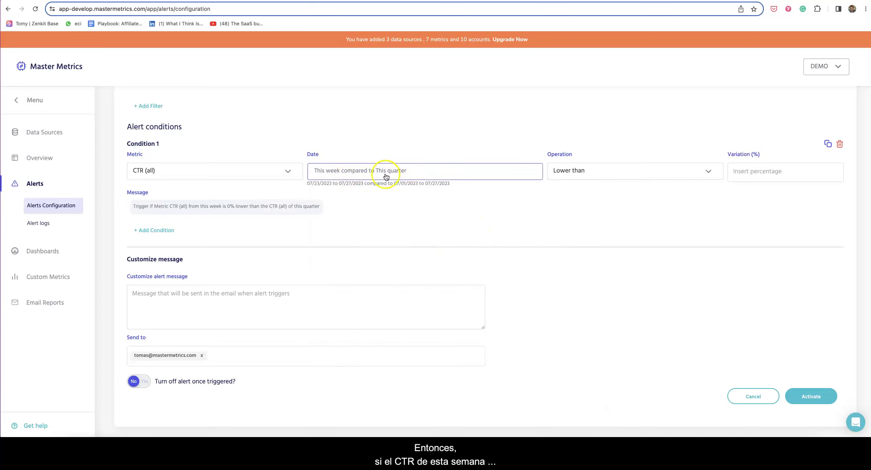
Set a 30% variation and compare this week's CTR against the Previous period
{"action": "left_click", "coordinate": [751, 172]}
{"action": "type", "text": "30"}
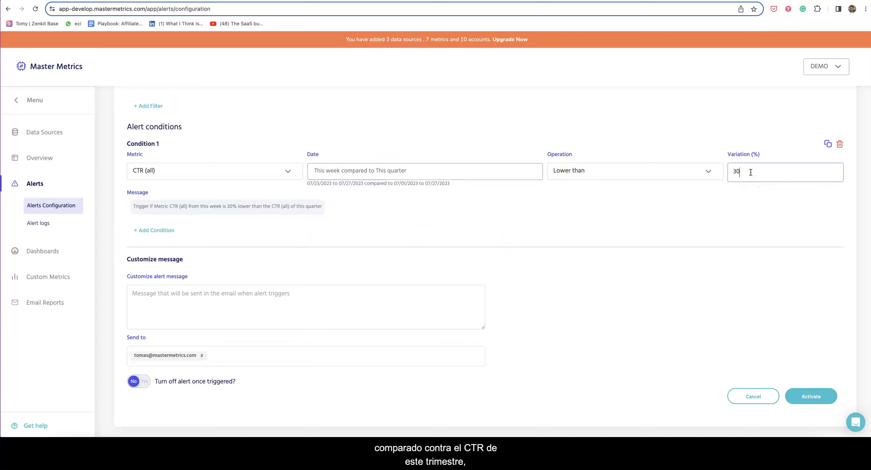
{"action": "left_click", "coordinate": [741, 195]}
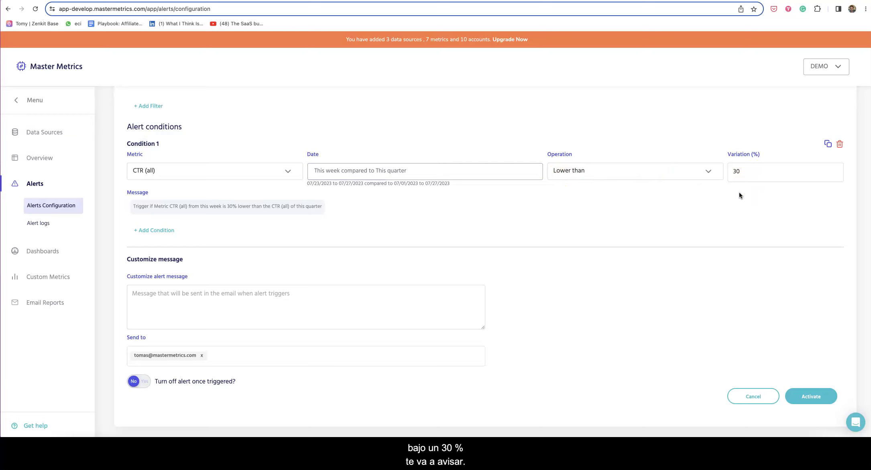
{"action": "left_click", "coordinate": [471, 170]}
{"action": "left_click", "coordinate": [399, 227]}
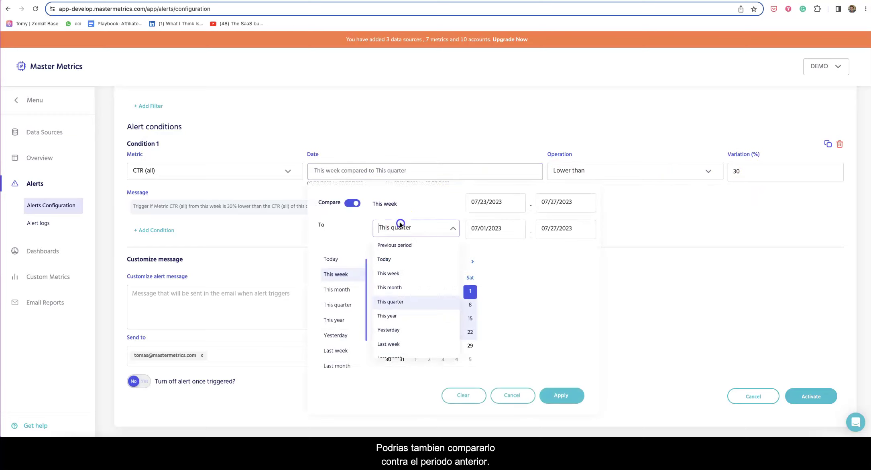
{"action": "left_click", "coordinate": [401, 246]}
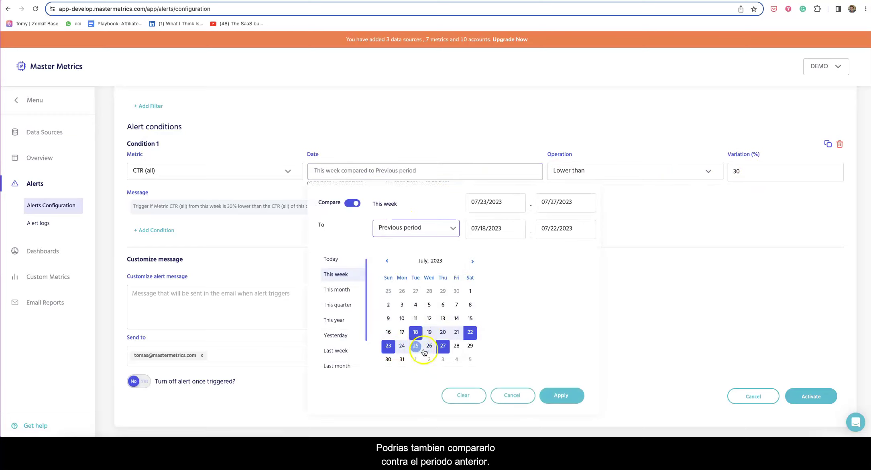
{"action": "left_click", "coordinate": [569, 394]}
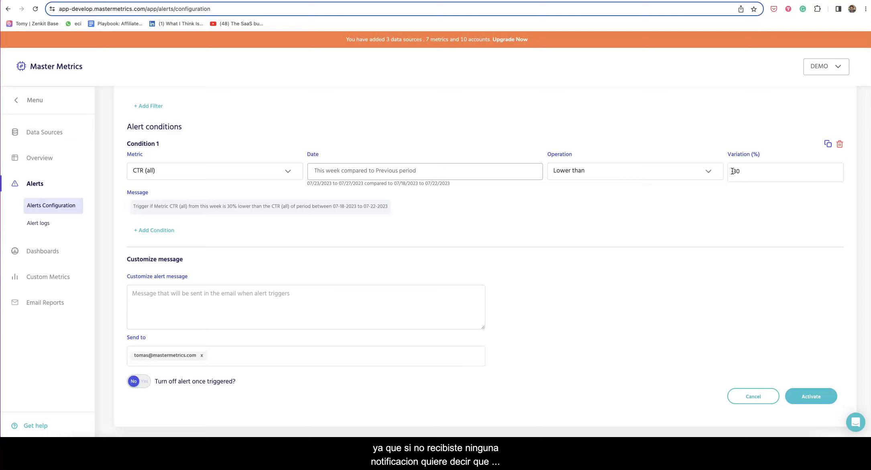
{"action": "double_click", "coordinate": [736, 171]}
{"action": "left_click", "coordinate": [712, 193]}
{"action": "left_click", "coordinate": [669, 170]}
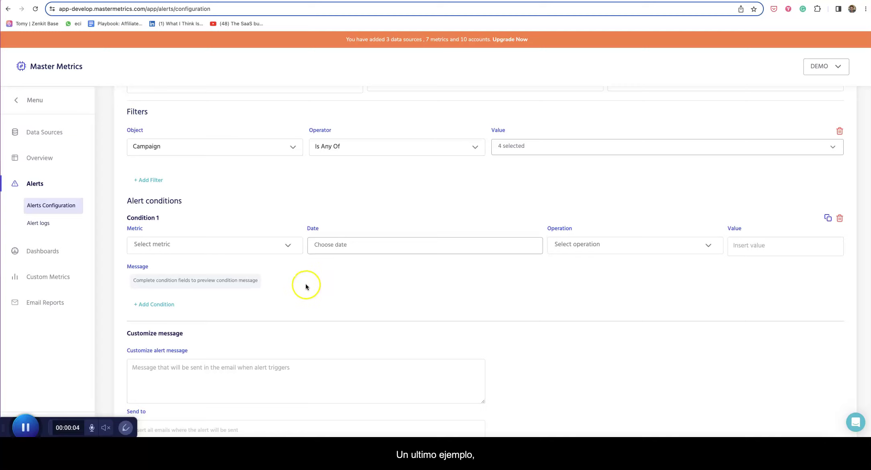
Set the condition to Amount spent with the Yesterday date range
{"action": "left_click", "coordinate": [199, 244]}
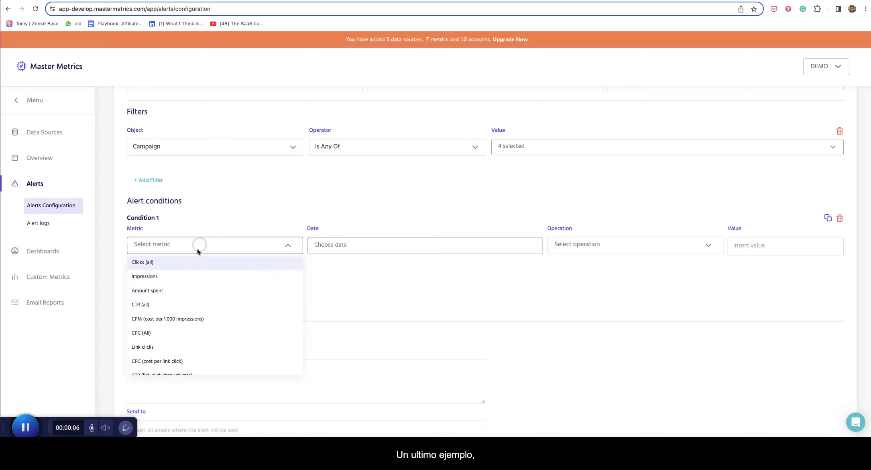
{"action": "left_click", "coordinate": [170, 290]}
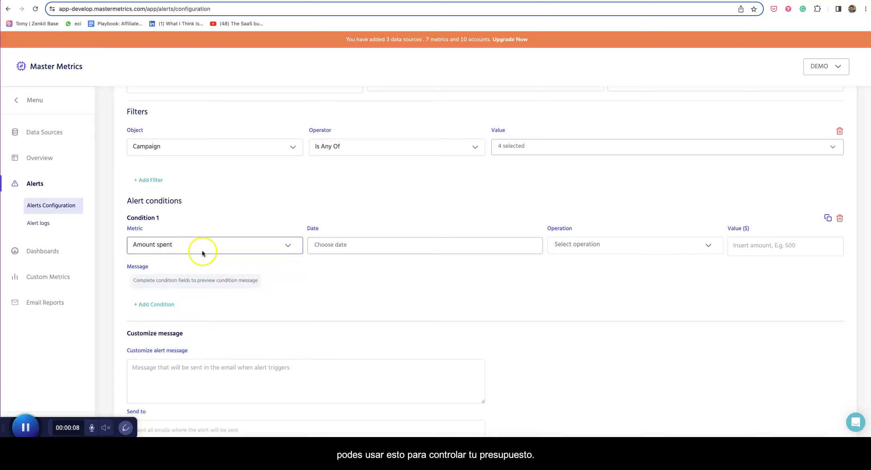
{"action": "left_click", "coordinate": [321, 244]}
{"action": "scroll", "coordinate": [338, 335], "scroll_direction": "down", "scroll_amount": 2}
{"action": "scroll", "coordinate": [335, 362], "scroll_direction": "down", "scroll_amount": 1}
{"action": "left_click", "coordinate": [338, 335]}
{"action": "scroll", "coordinate": [522, 379], "scroll_direction": "down", "scroll_amount": 2}
{"action": "left_click", "coordinate": [562, 367]}
Require spend Greater than 100 and activate the alert
{"action": "left_click", "coordinate": [600, 178]}
{"action": "left_click", "coordinate": [592, 190]}
{"action": "left_click", "coordinate": [746, 172]}
{"action": "type", "text": "100"}
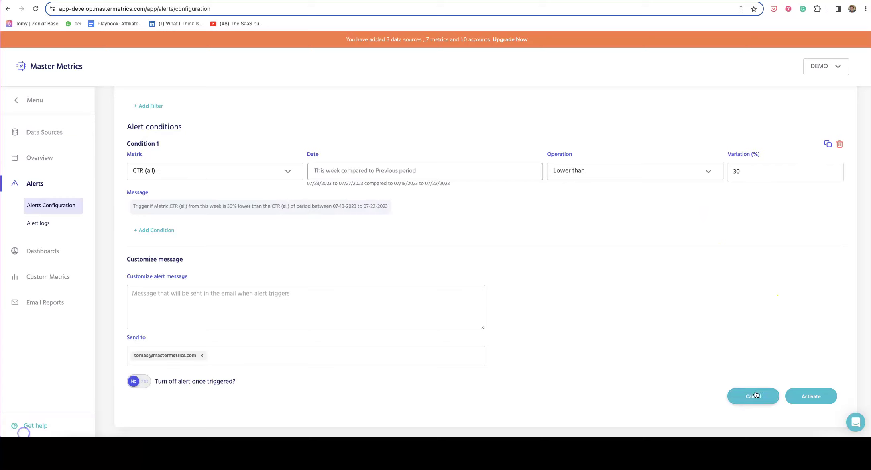
{"action": "left_click", "coordinate": [754, 396]}
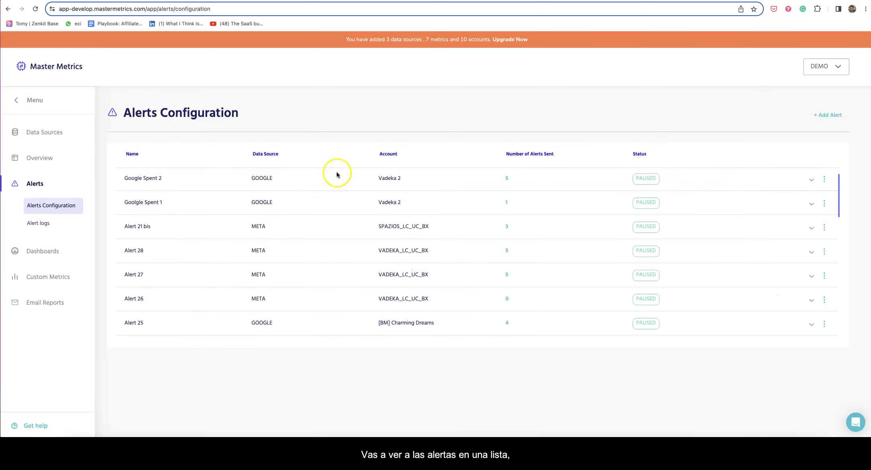
Open the Alert logs page from the Alerts section of the sidebar
{"action": "scroll", "coordinate": [442, 209], "scroll_direction": "down", "scroll_amount": 4}
{"action": "scroll", "coordinate": [437, 211], "scroll_direction": "up", "scroll_amount": 4}
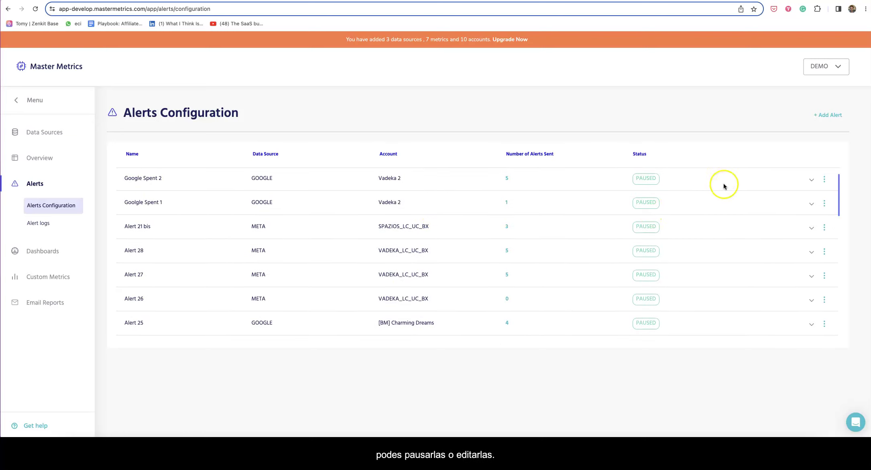
{"action": "left_click", "coordinate": [825, 180]}
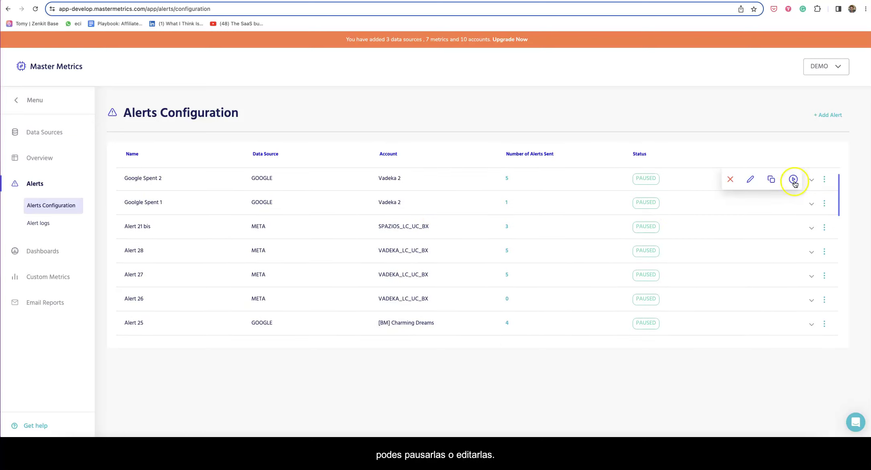
{"action": "left_click", "coordinate": [734, 140]}
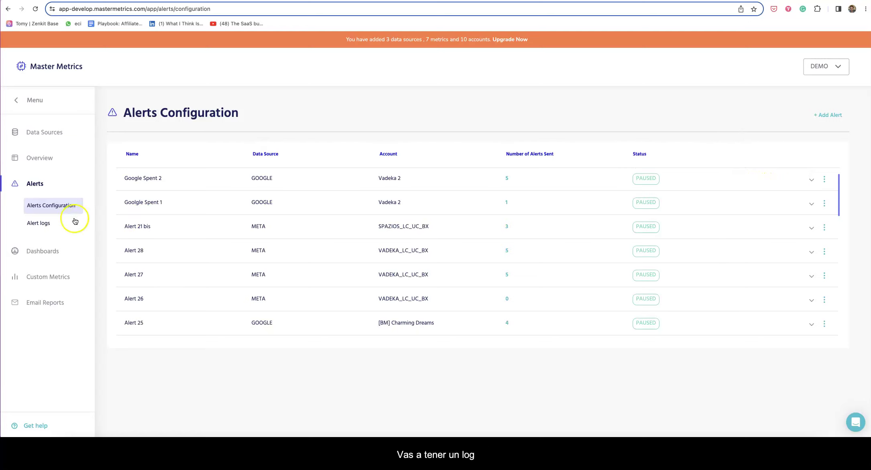
{"action": "left_click", "coordinate": [48, 223]}
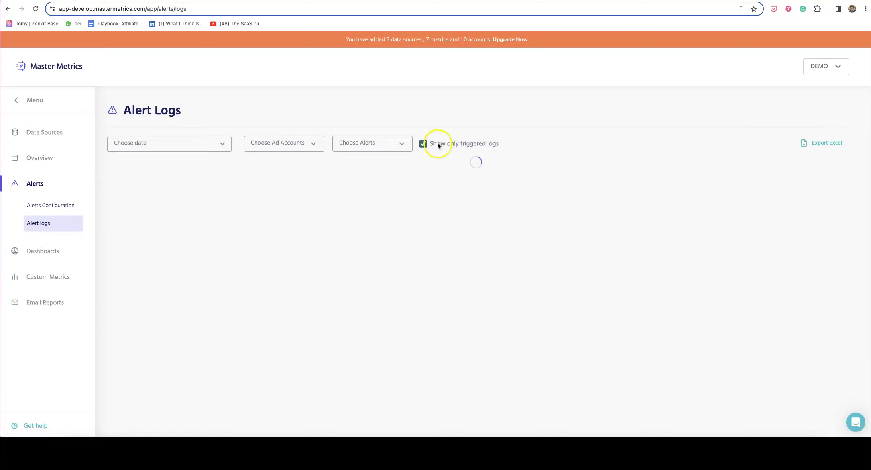
Uncheck Show only triggered logs to list every alert log
{"action": "left_click", "coordinate": [423, 144]}
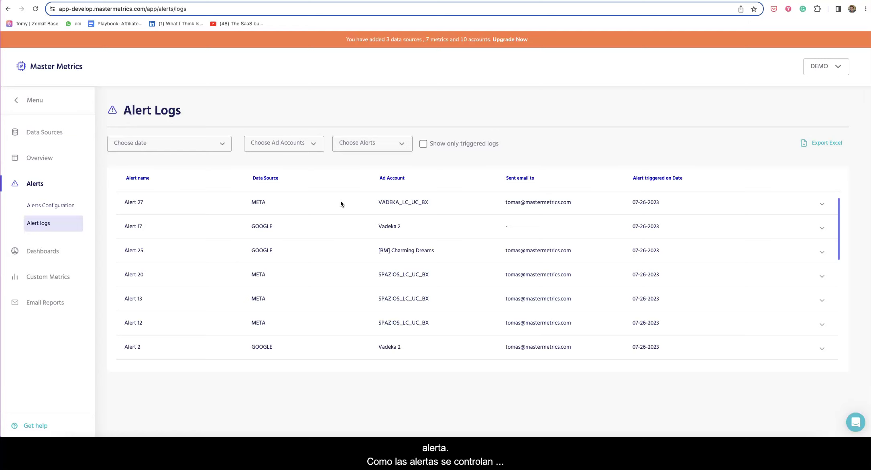
{"action": "scroll", "coordinate": [358, 212], "scroll_direction": "down", "scroll_amount": 3}
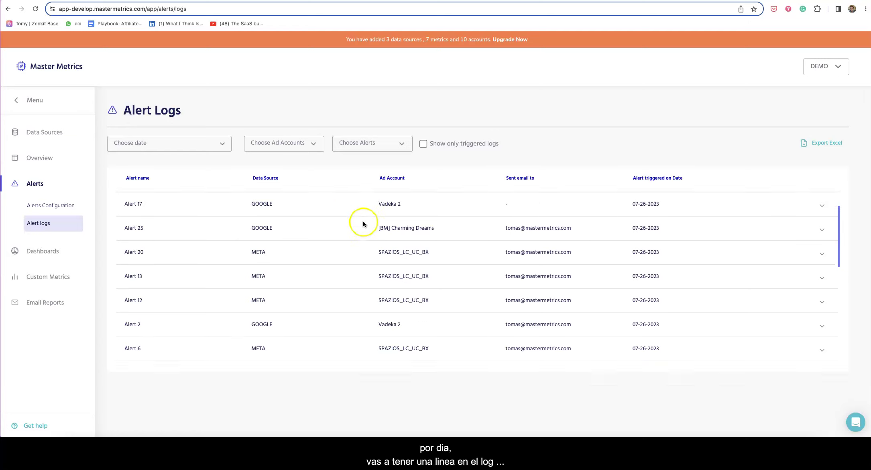
{"action": "scroll", "coordinate": [362, 223], "scroll_direction": "up", "scroll_amount": 3}
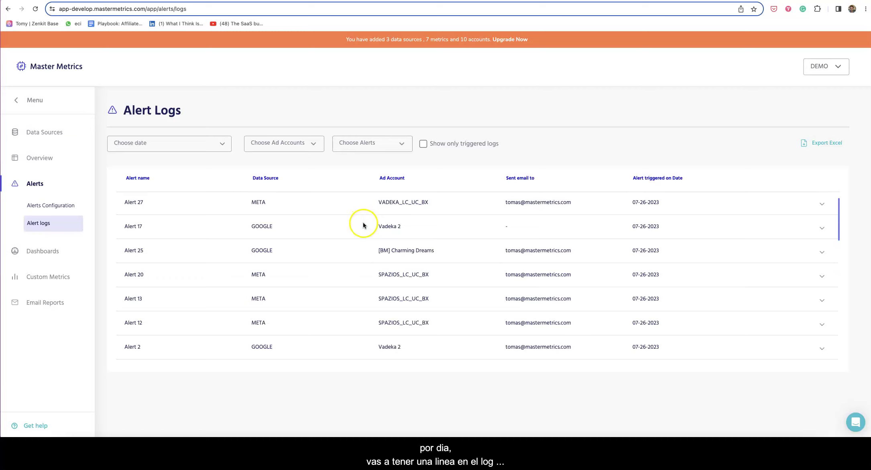
{"action": "scroll", "coordinate": [363, 227], "scroll_direction": "down", "scroll_amount": 5}
{"action": "scroll", "coordinate": [363, 235], "scroll_direction": "up", "scroll_amount": 5}
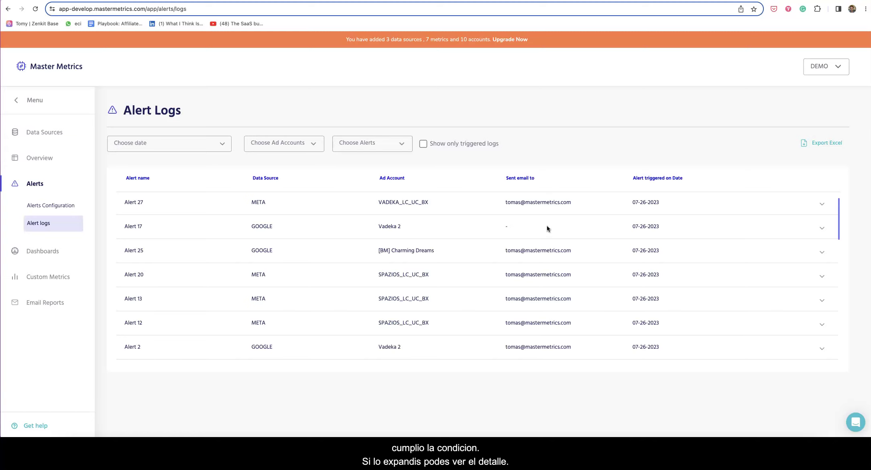
Expand Alert 17's log to review its conditions and did-not-trigger result, then collapse it
{"action": "left_click", "coordinate": [822, 228]}
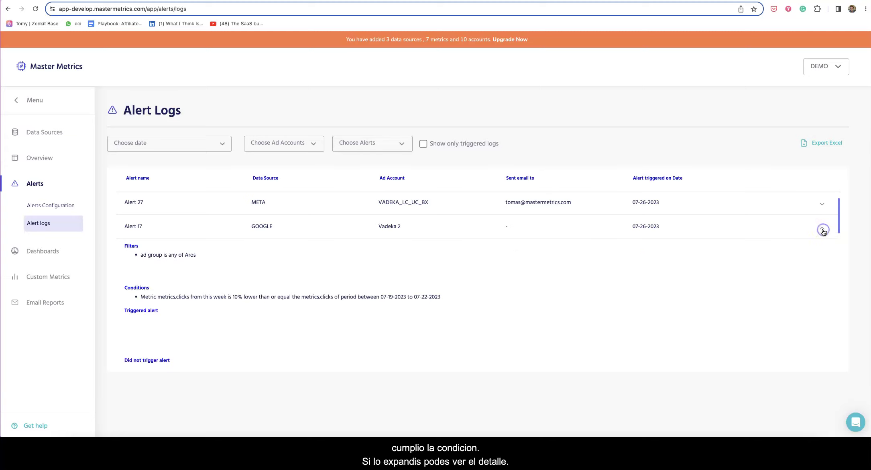
{"action": "scroll", "coordinate": [641, 287], "scroll_direction": "down", "scroll_amount": 1}
{"action": "scroll", "coordinate": [309, 275], "scroll_direction": "up", "scroll_amount": 1}
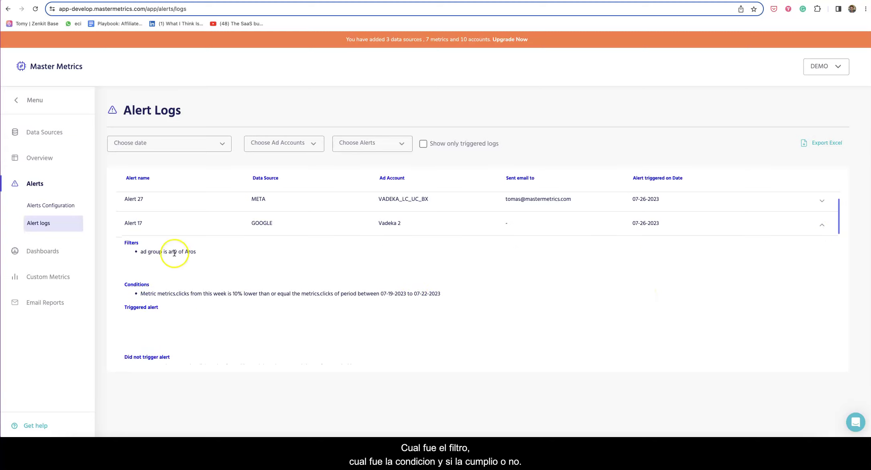
{"action": "triple_click", "coordinate": [206, 293]}
{"action": "scroll", "coordinate": [204, 295], "scroll_direction": "down", "scroll_amount": 2}
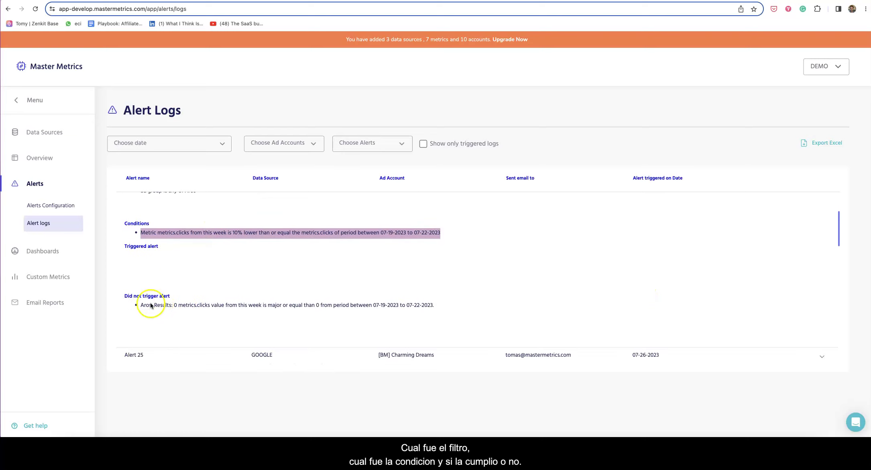
{"action": "left_click", "coordinate": [155, 305]}
{"action": "triple_click", "coordinate": [155, 306]}
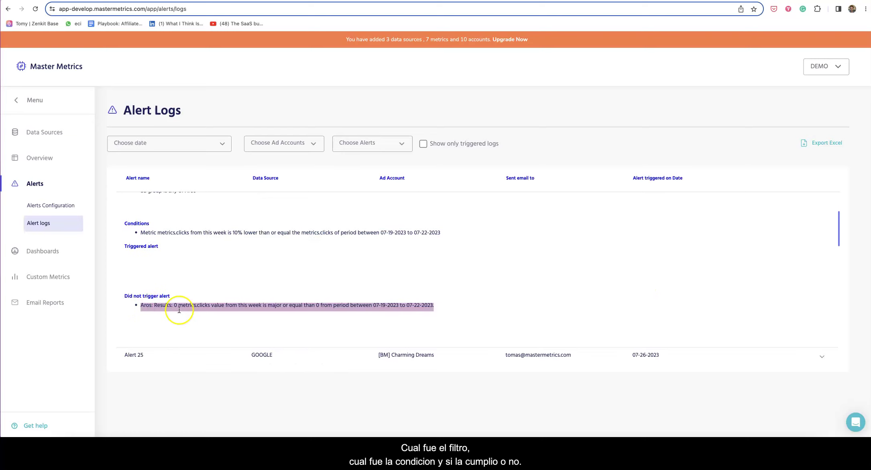
{"action": "scroll", "coordinate": [287, 301], "scroll_direction": "up", "scroll_amount": 3}
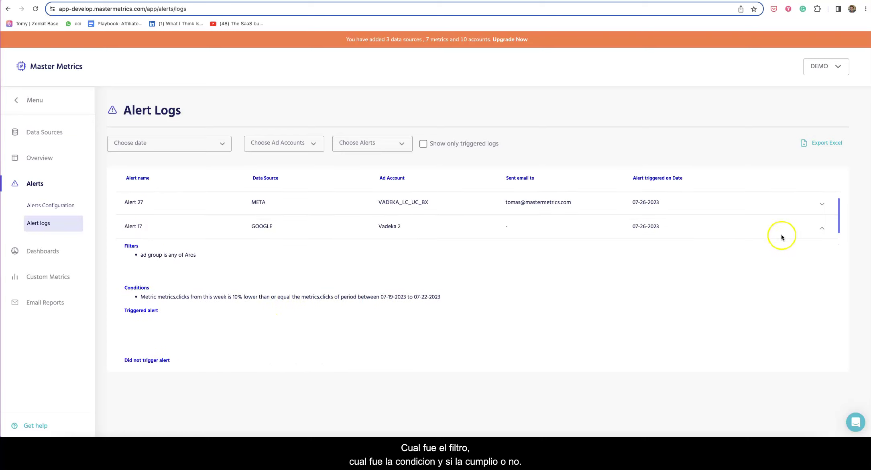
{"action": "left_click", "coordinate": [820, 228]}
Expand Alert 27's log to review its recipient and triggered result, then collapse it
{"action": "triple_click", "coordinate": [519, 201]}
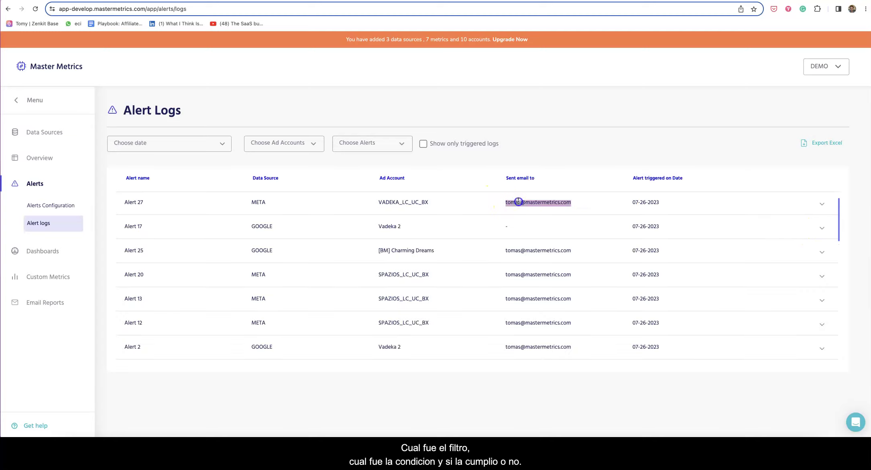
{"action": "left_click", "coordinate": [823, 203]}
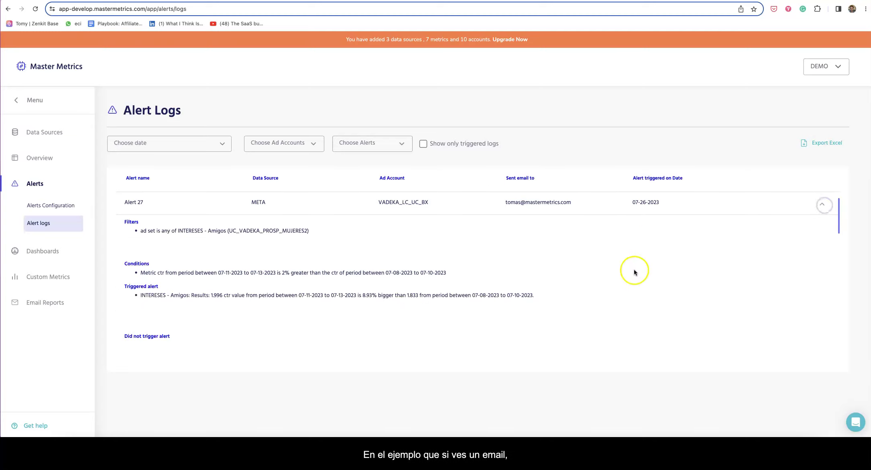
{"action": "scroll", "coordinate": [401, 265], "scroll_direction": "down", "scroll_amount": 1}
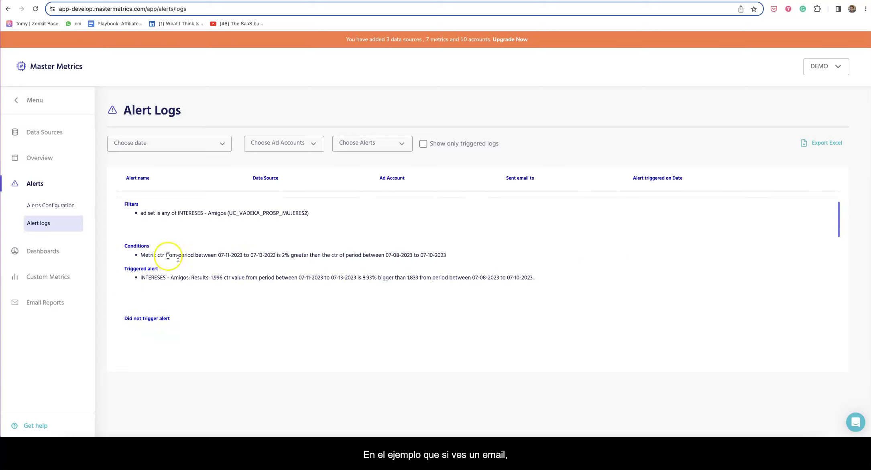
{"action": "triple_click", "coordinate": [171, 278]}
{"action": "scroll", "coordinate": [194, 281], "scroll_direction": "up", "scroll_amount": 1}
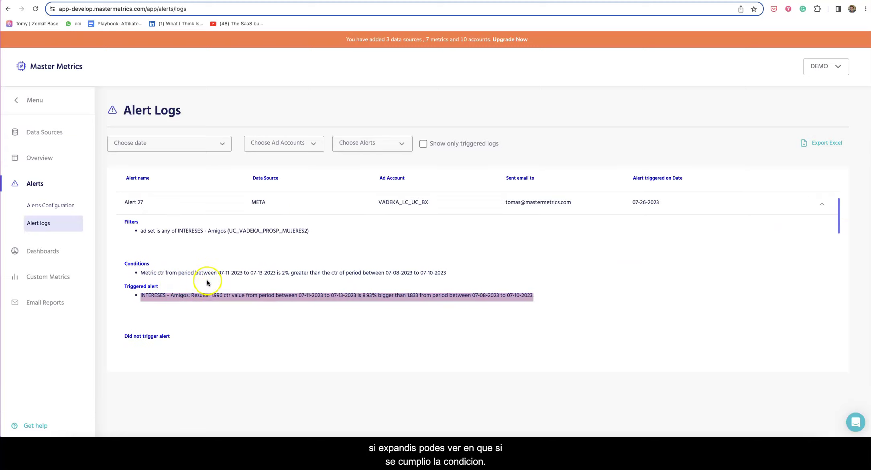
{"action": "left_click", "coordinate": [821, 204]}
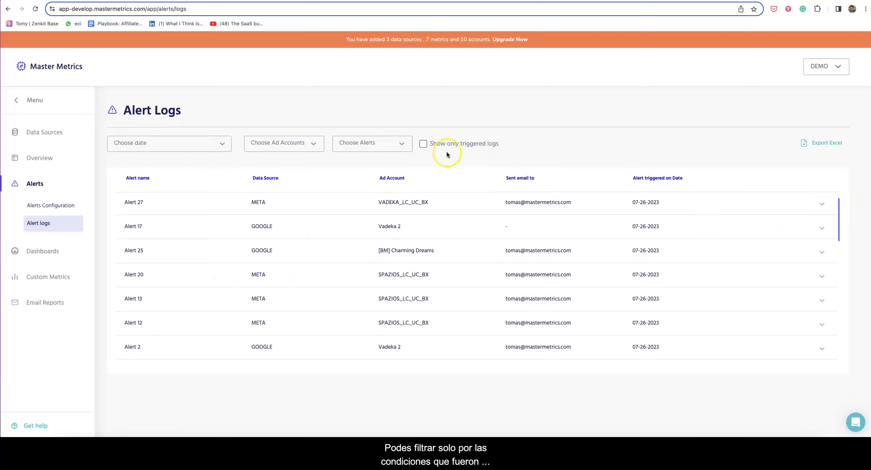
Recheck Show only triggered logs to list only the alerts that fired
{"action": "left_click", "coordinate": [425, 145]}
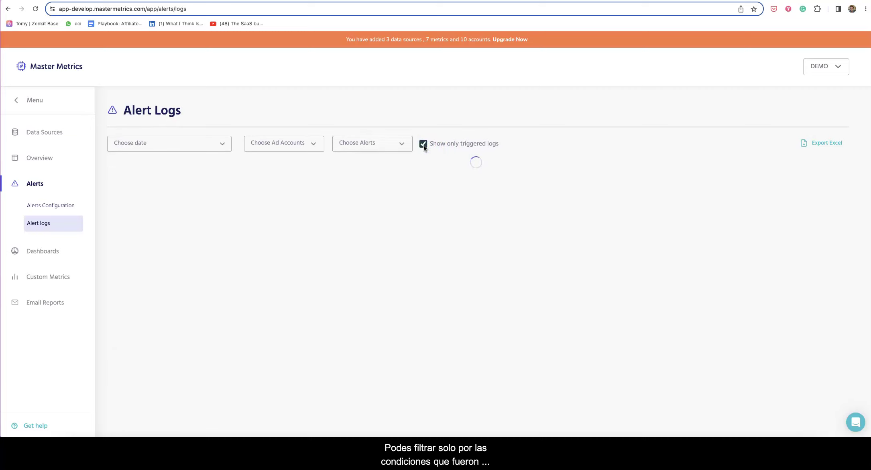
{"action": "left_click", "coordinate": [300, 146]}
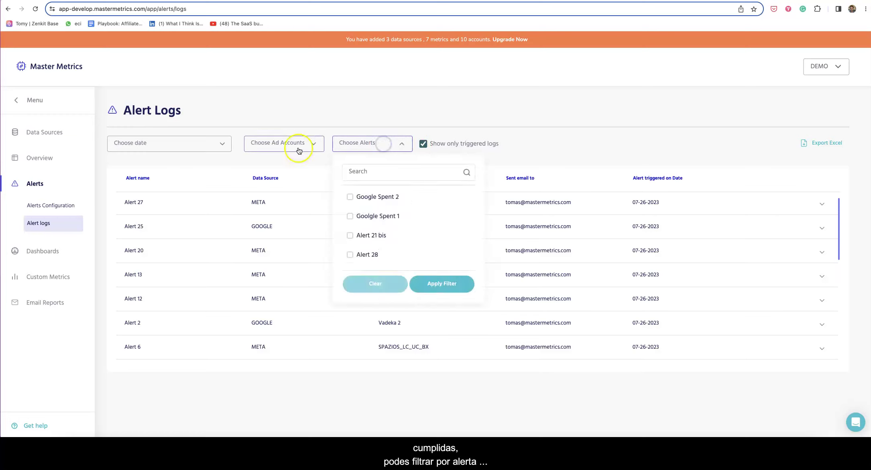
{"action": "left_click", "coordinate": [221, 143]}
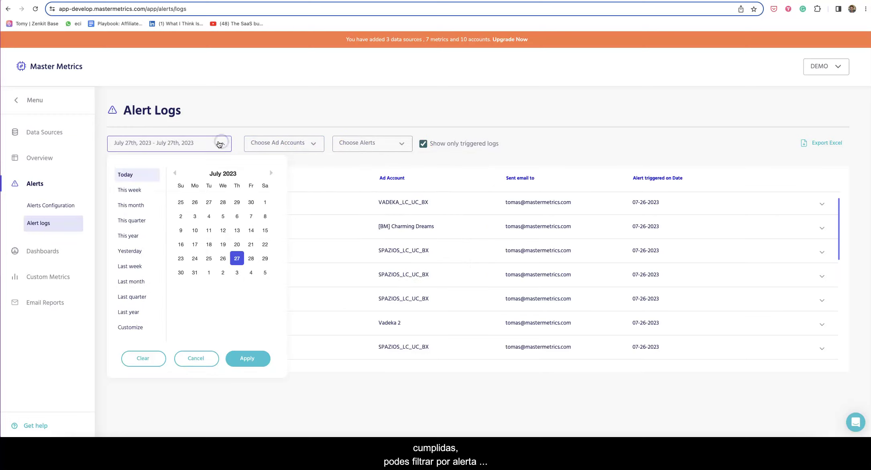
{"action": "left_click", "coordinate": [579, 162]}
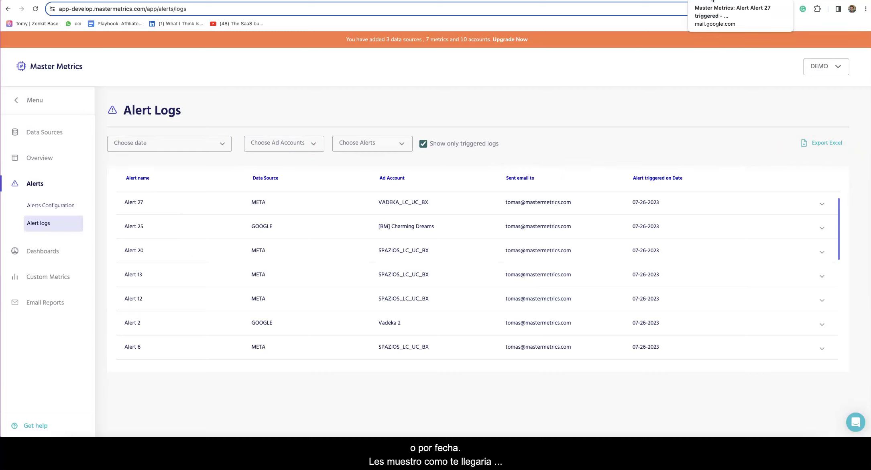
{"action": "left_click", "coordinate": [713, 1]}
Highlight 'Alert 27' in the subject of the 'Master Metrics: Alert Alert 27 triggered' email
{"action": "scroll", "coordinate": [398, 175], "scroll_direction": "up", "scroll_amount": 5}
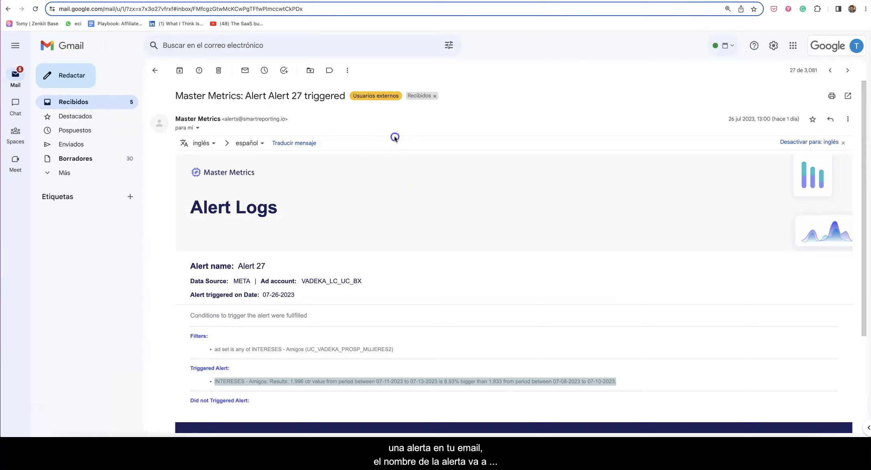
{"action": "left_click_drag", "start_coordinate": [245, 96], "coordinate": [299, 97]}
{"action": "left_click", "coordinate": [288, 103]}
{"action": "left_click", "coordinate": [282, 97]}
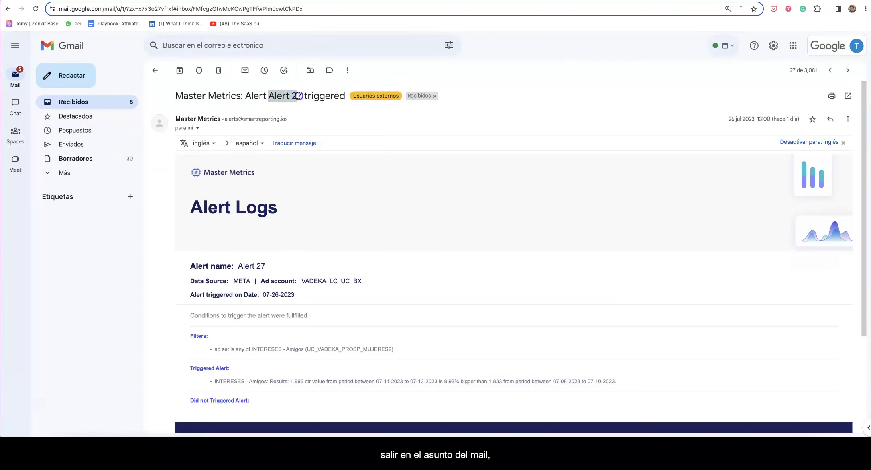
Highlight the META data source and ad account name, then review the triggered CTR result
{"action": "scroll", "coordinate": [322, 170], "scroll_direction": "down", "scroll_amount": 3}
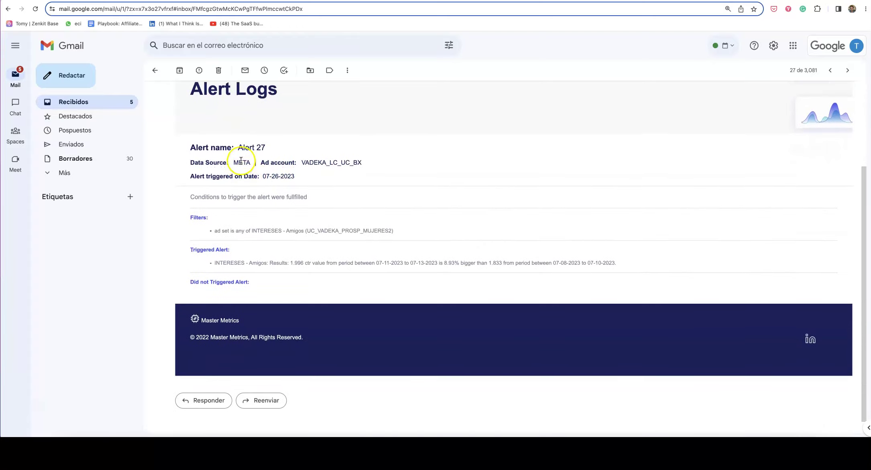
{"action": "double_click", "coordinate": [241, 162]}
{"action": "double_click", "coordinate": [325, 162]}
{"action": "scroll", "coordinate": [297, 166], "scroll_direction": "down", "scroll_amount": 1}
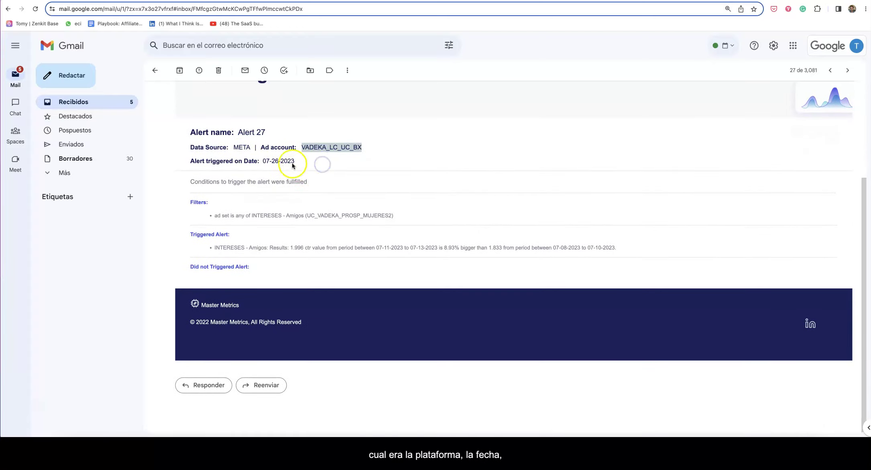